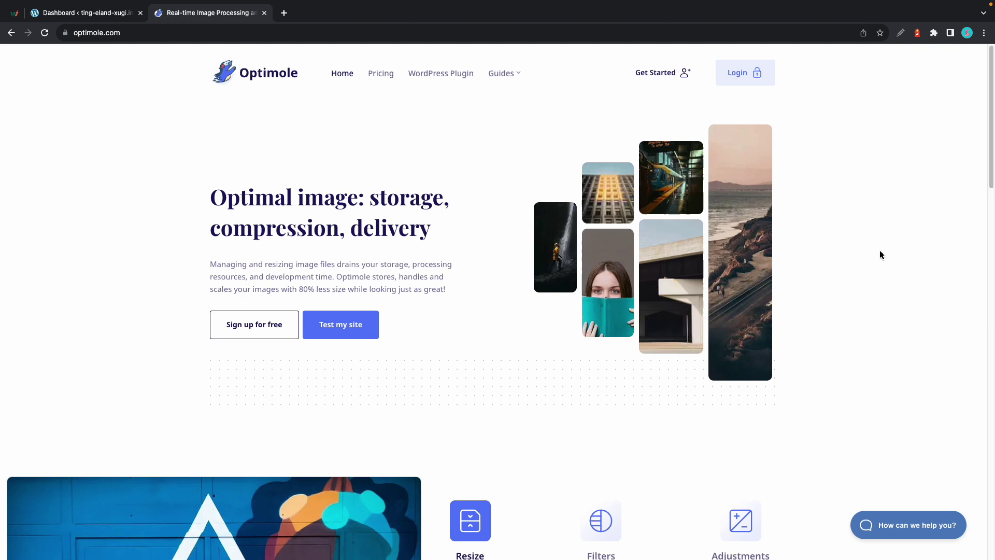
# Scroll the optimole.com homepage down to its image storage, compression and delivery features list.
pyautogui.click(881, 254)
pyautogui.scroll(-20, 879, 255)
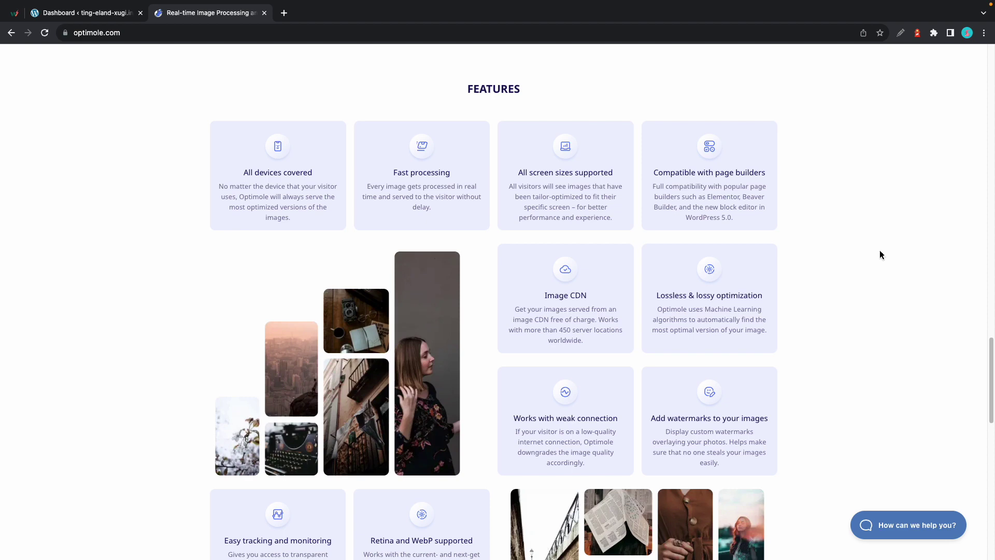
# Open Optimole's dashboard in WordPress and review its 247 optimized images and 69.28% average compression.
pyautogui.hotkey('ctrl', 'shift', 'Tab')
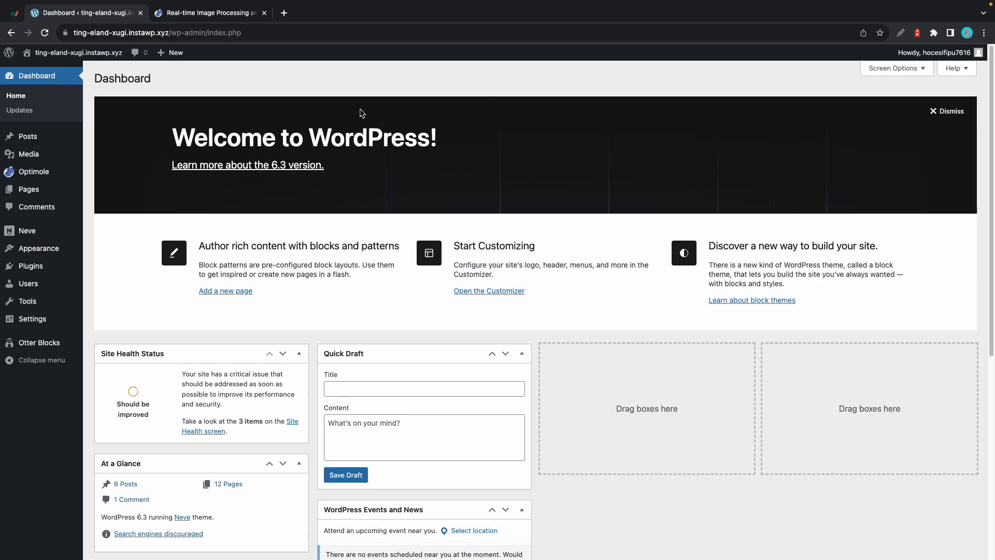
pyautogui.click(36, 178)
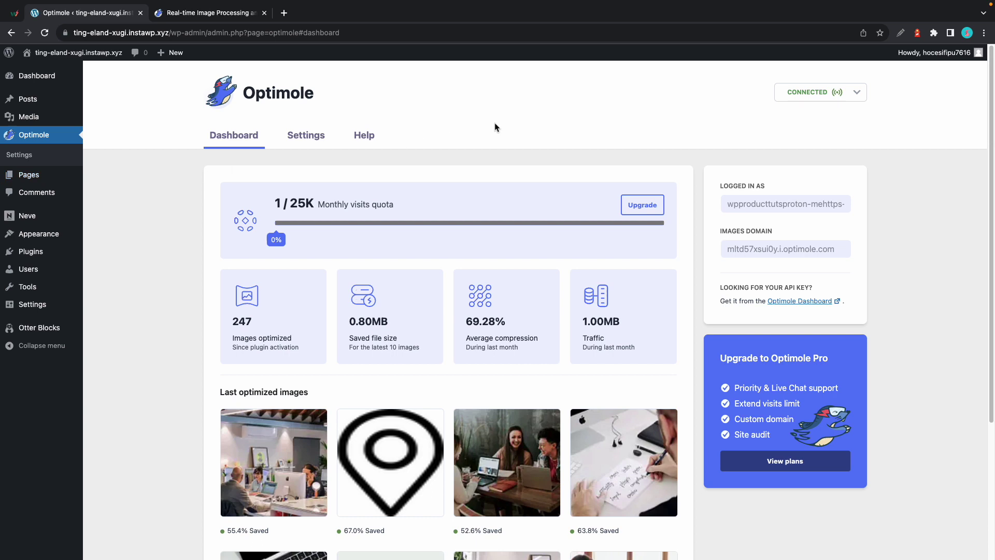
pyautogui.scroll(-5, 494, 128)
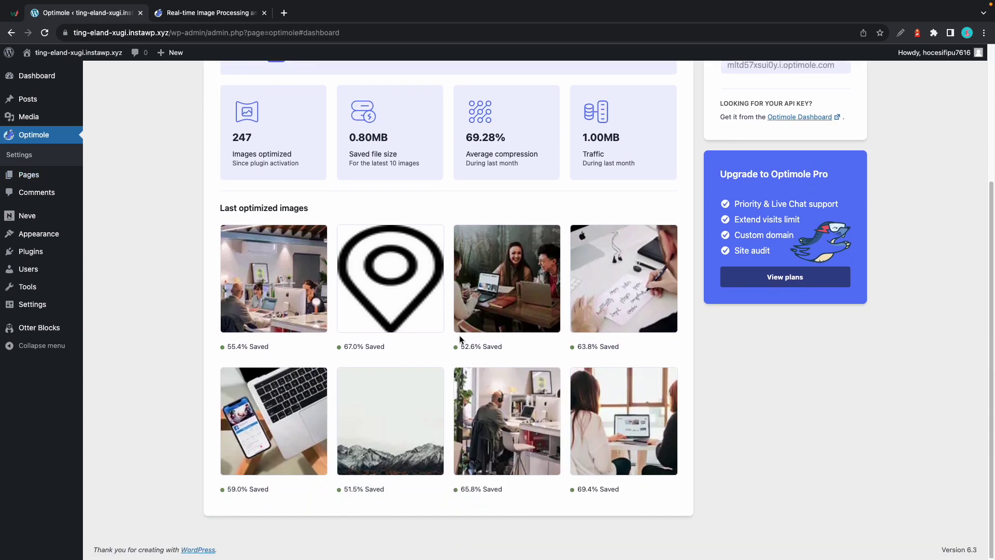
pyautogui.scroll(5, 481, 346)
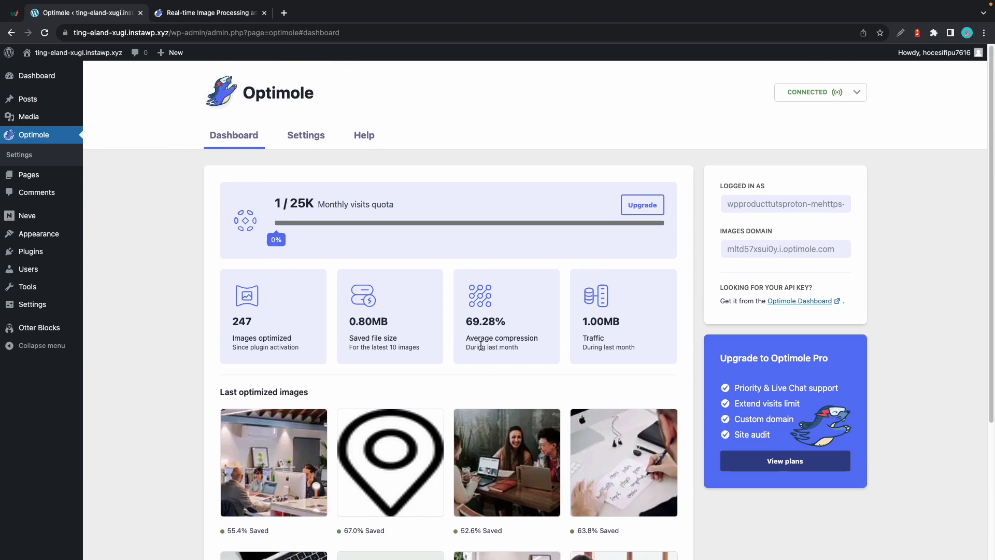
# Browse Optimole's Settings, expanding Advanced to view Resize, Lazyload, Exclusions and Compression options.
pyautogui.click(316, 136)
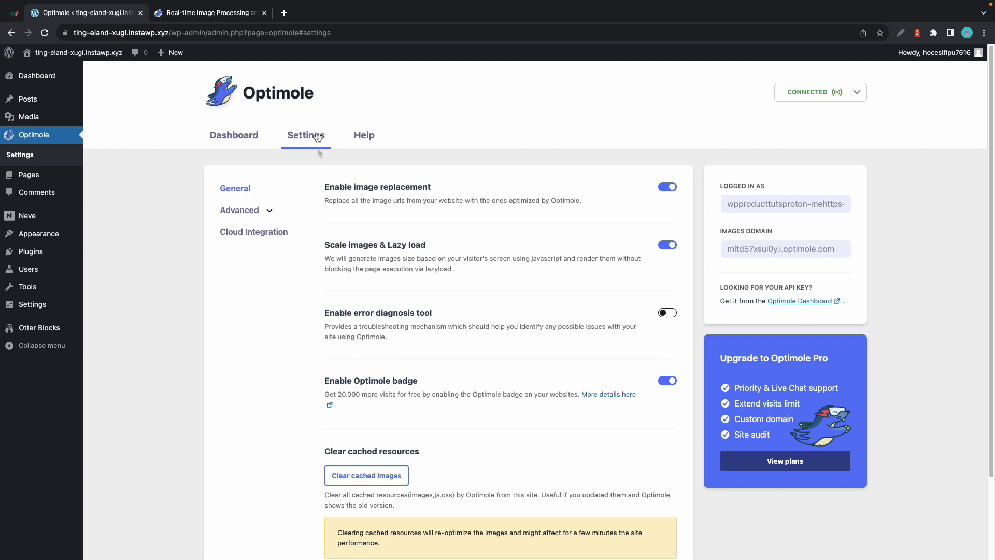
pyautogui.scroll(-2, 319, 157)
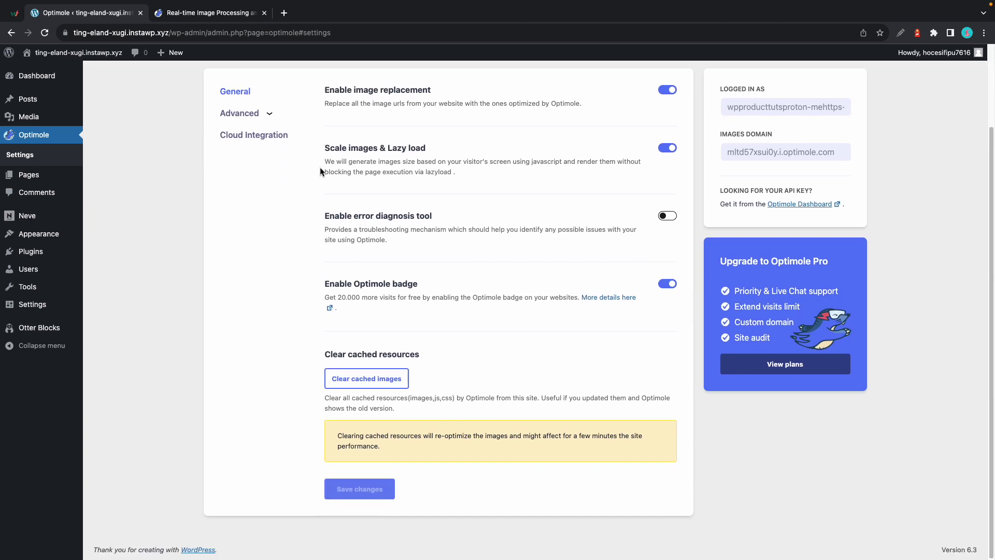
pyautogui.scroll(2, 320, 167)
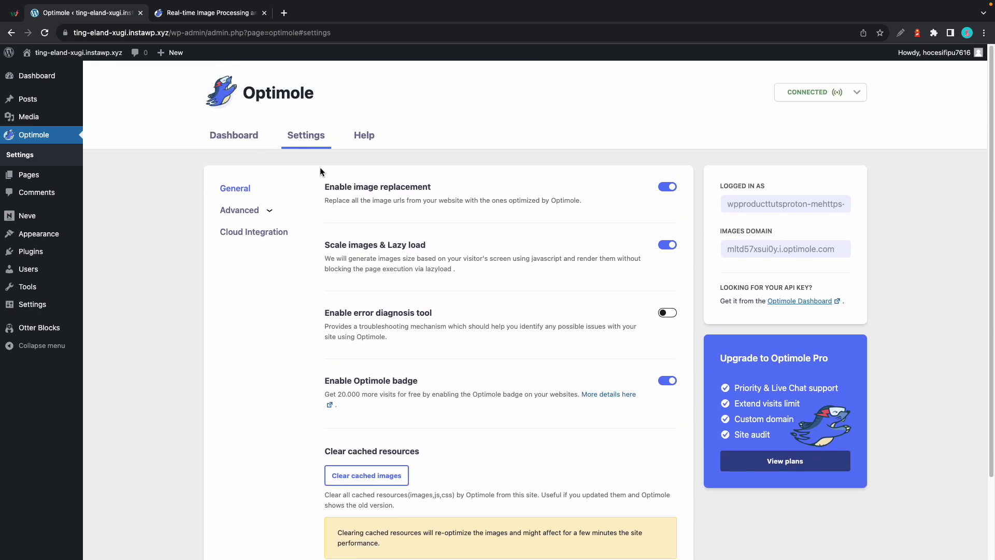
pyautogui.click(268, 211)
pyautogui.click(268, 255)
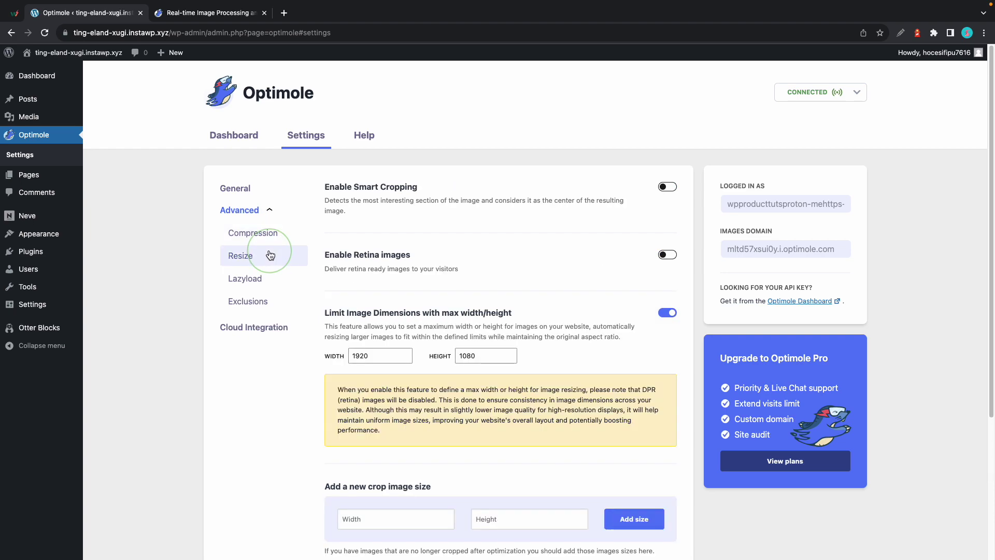
pyautogui.click(273, 282)
pyautogui.scroll(-1, 278, 259)
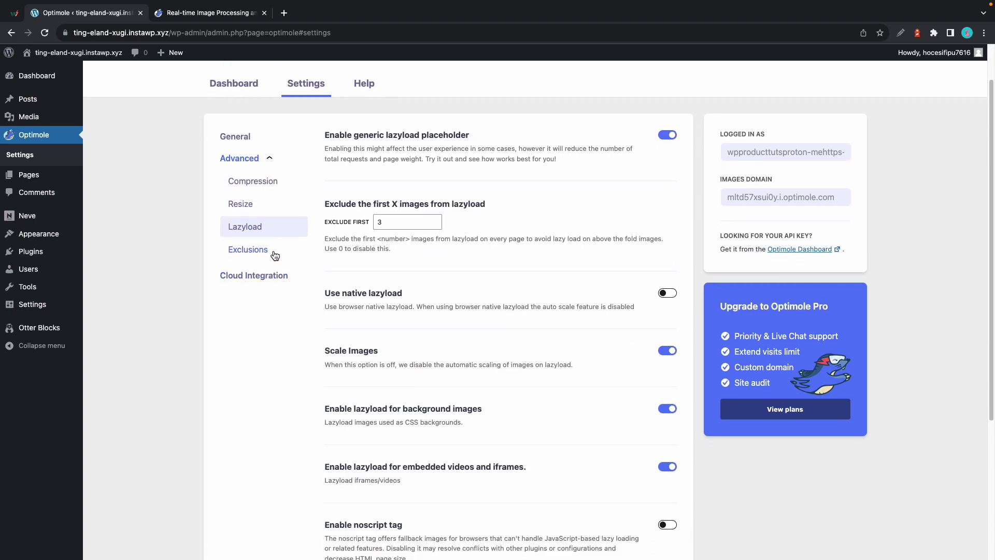
pyautogui.click(275, 253)
pyautogui.click(274, 210)
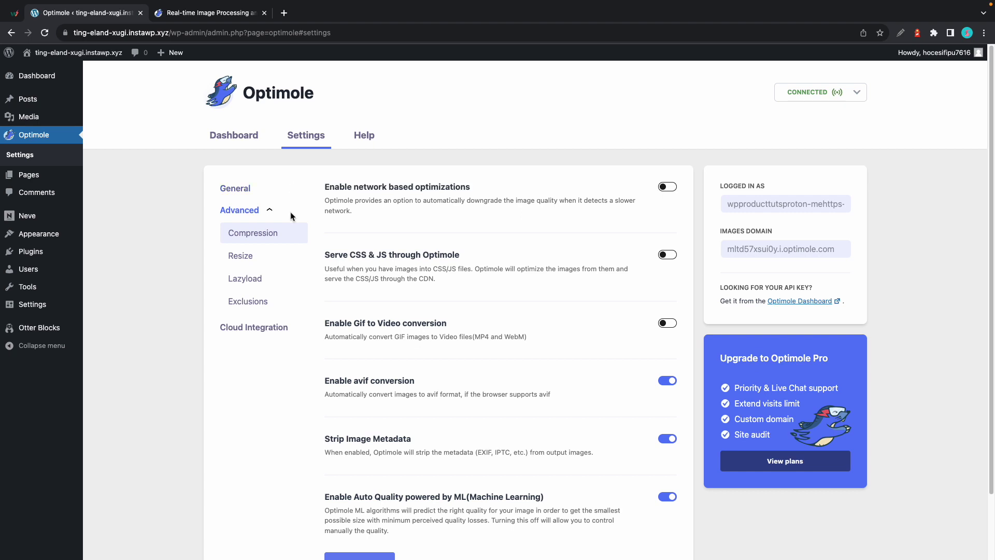
# Turn ML Auto Quality off to reveal the quality slider, then turn it back on.
pyautogui.scroll(-3, 295, 218)
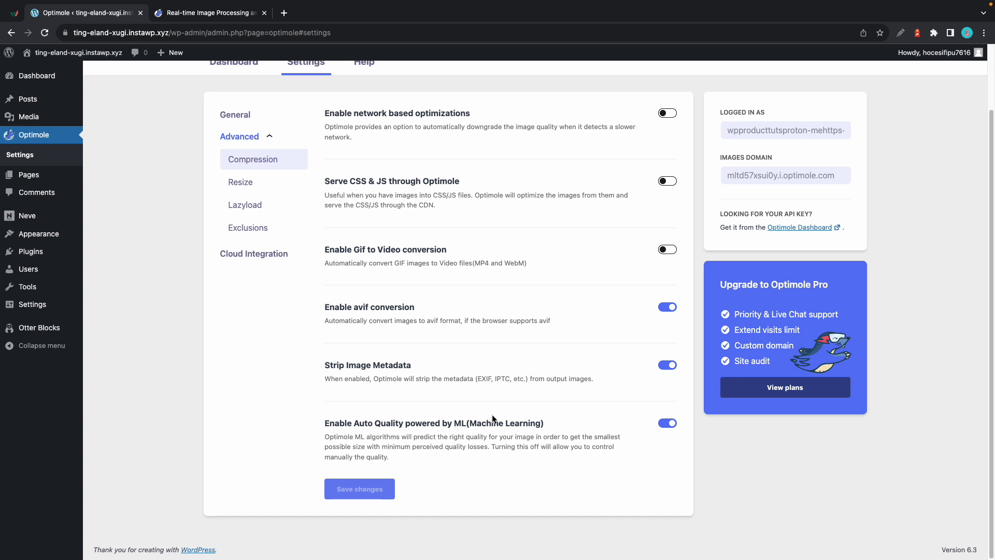
pyautogui.click(667, 424)
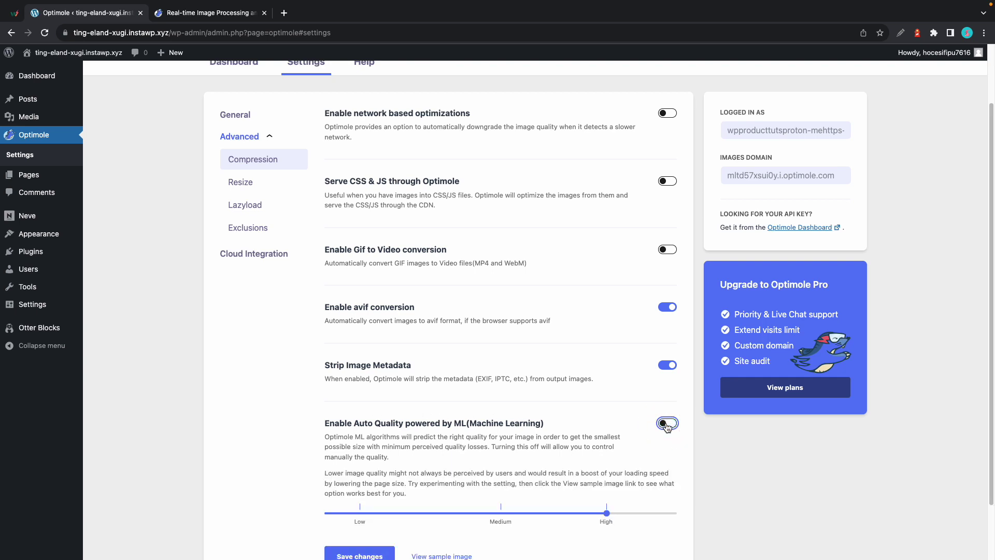
pyautogui.scroll(-1, 667, 424)
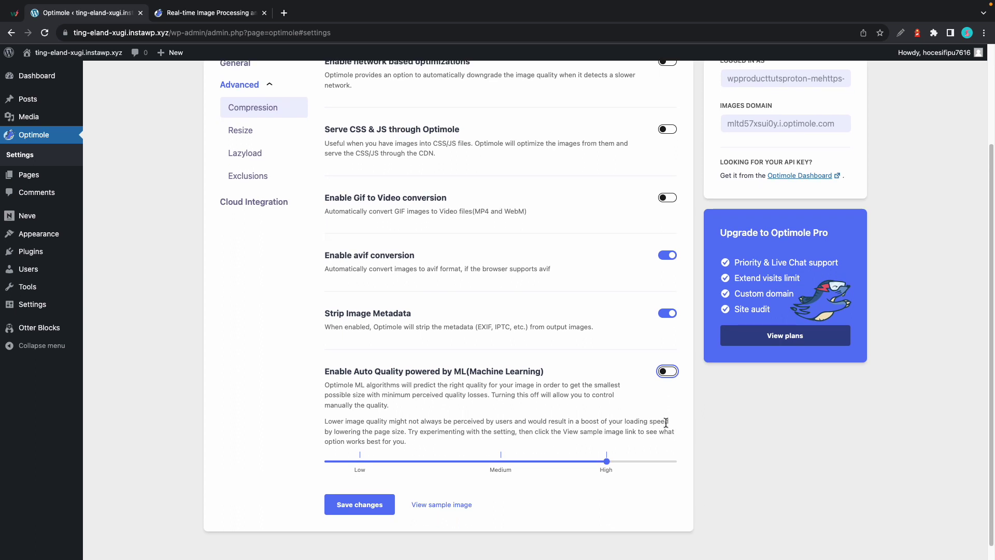
pyautogui.click(667, 372)
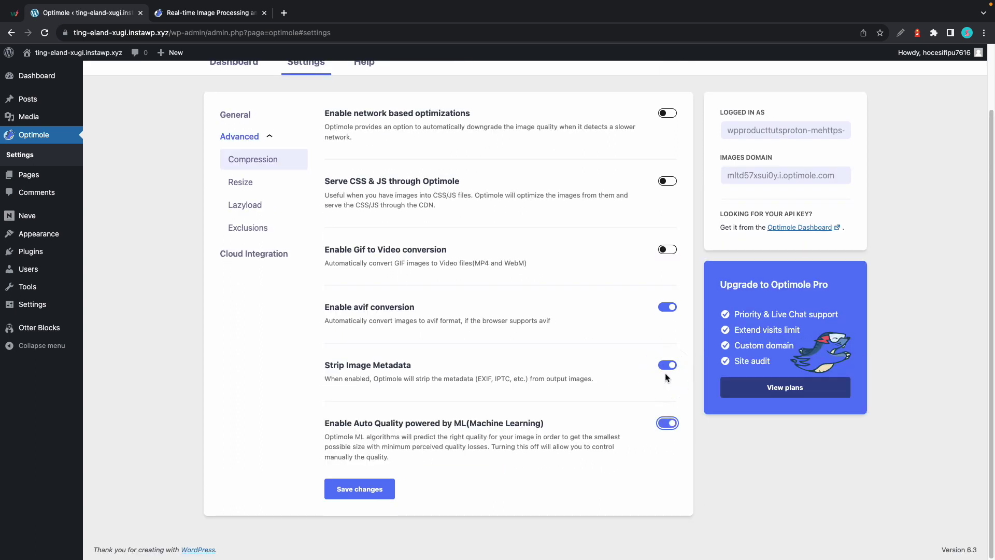
# Upload Polygon-1.svg to the Media Library and view its attachment details.
pyautogui.click(28, 117)
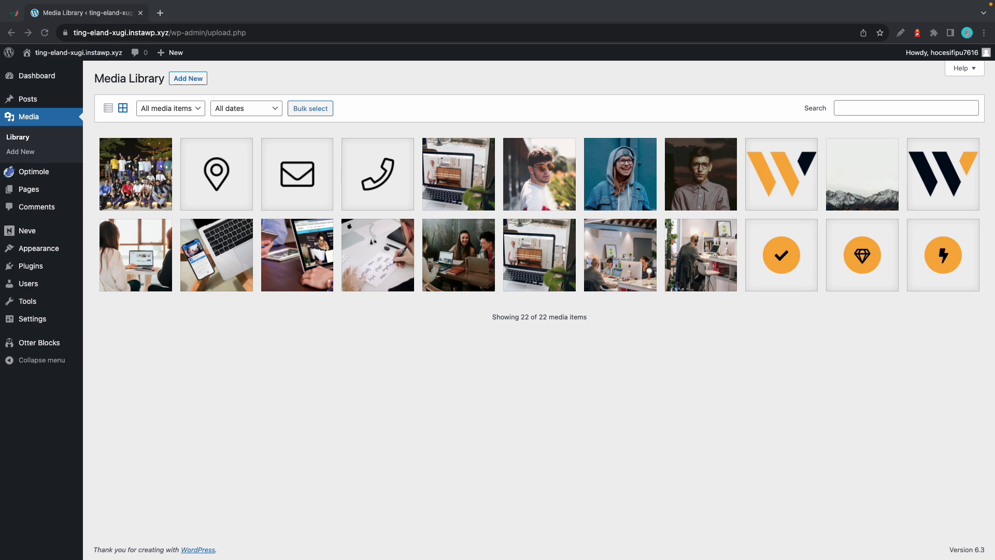
pyautogui.moveTo(498, 559); pyautogui.dragTo(503, 399)
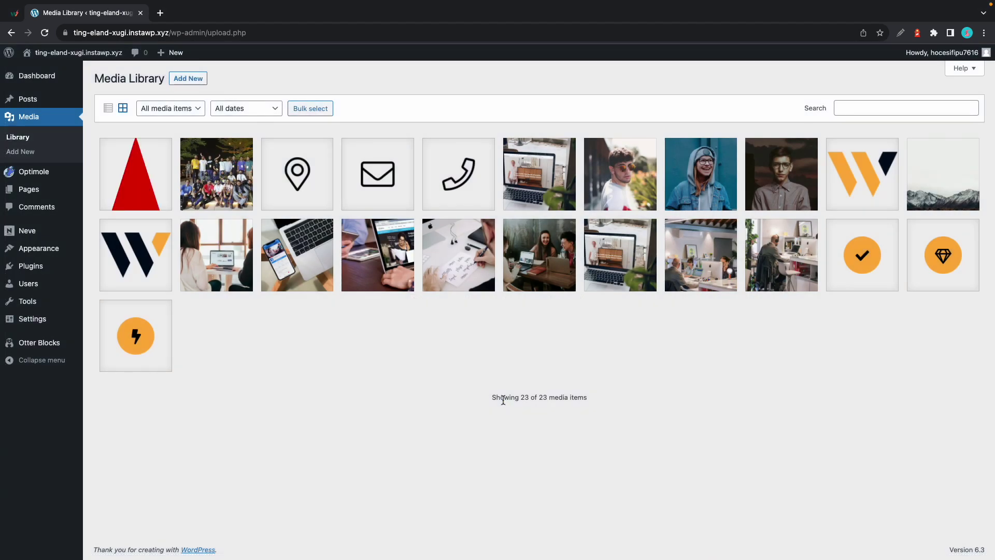
pyautogui.click(148, 179)
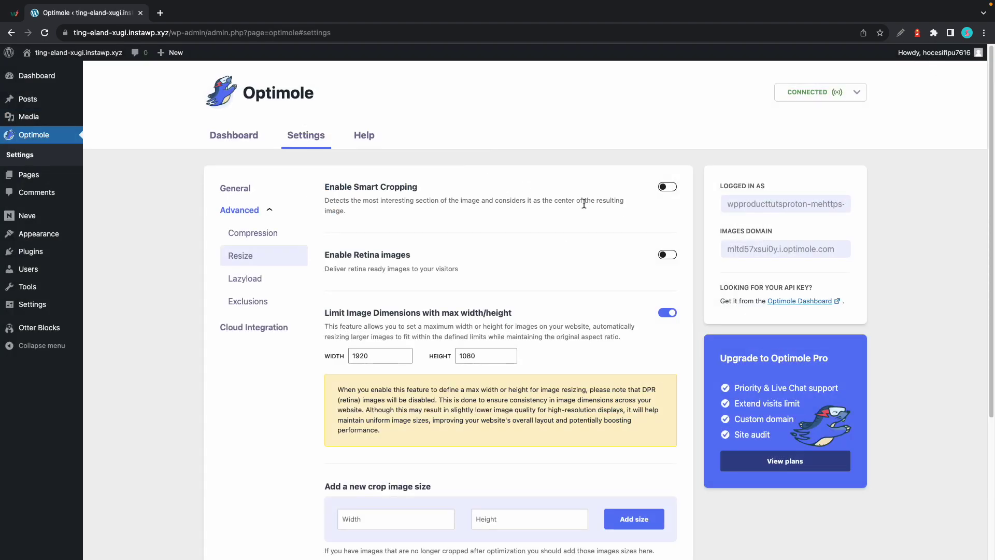
# Enable Retina images in Optimole's Resize settings.
pyautogui.click(663, 255)
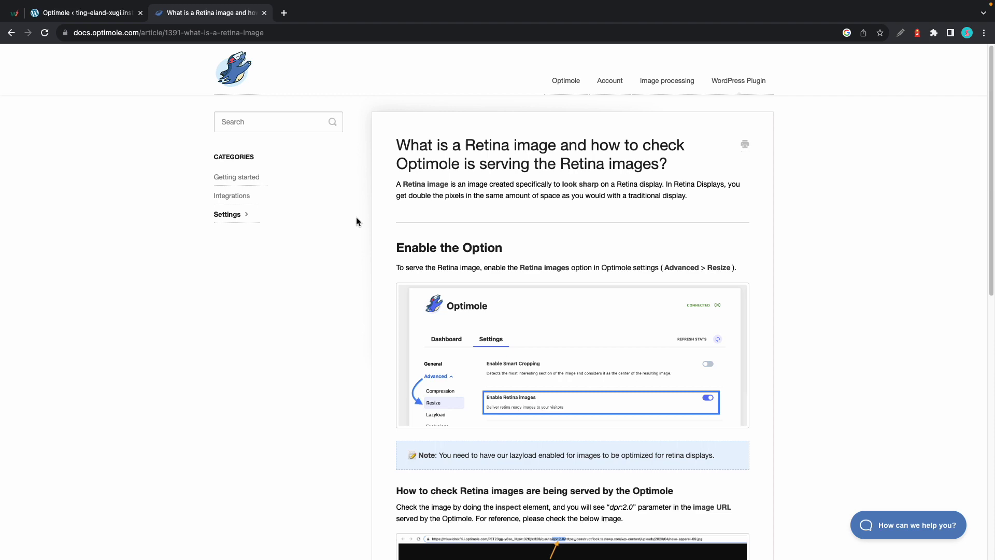
# Enlarge the Retina article's example image to reveal the dpr:2.0 parameter in its URL.
pyautogui.scroll(-5, 356, 222)
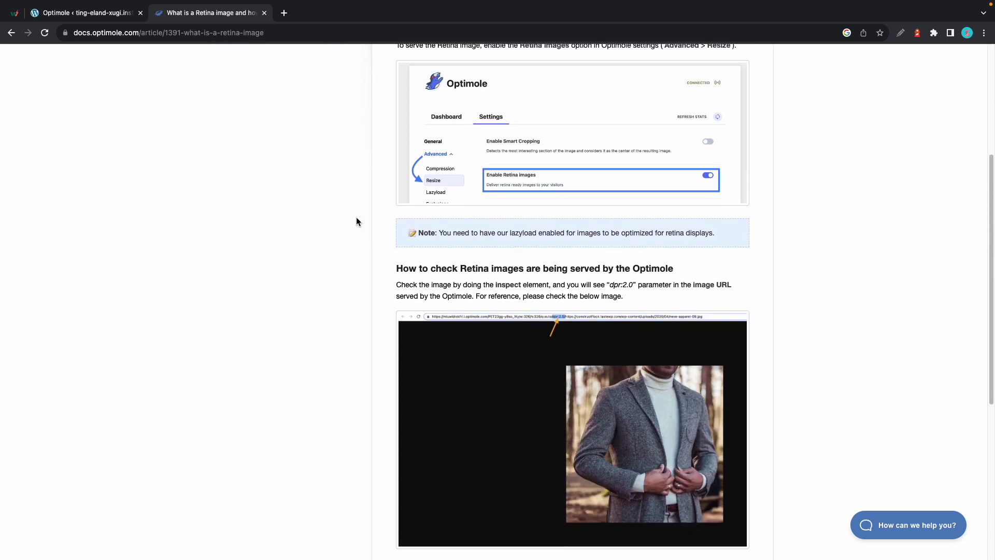
pyautogui.click(563, 328)
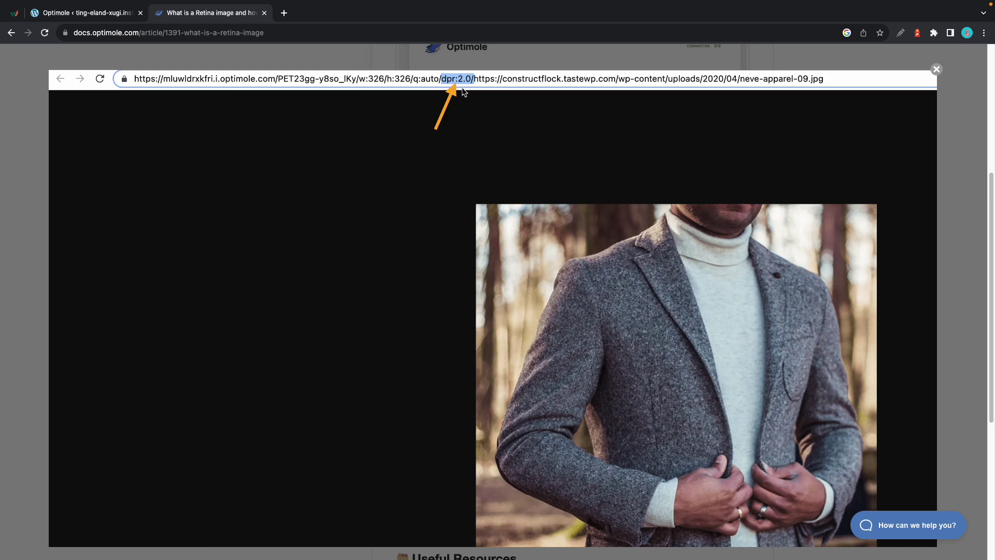
# Turn on Scale images & Lazy load, check the Lazyload settings, and inspect the Web Design image.
pyautogui.hotkey('ctrl', 'shift', 'Tab')
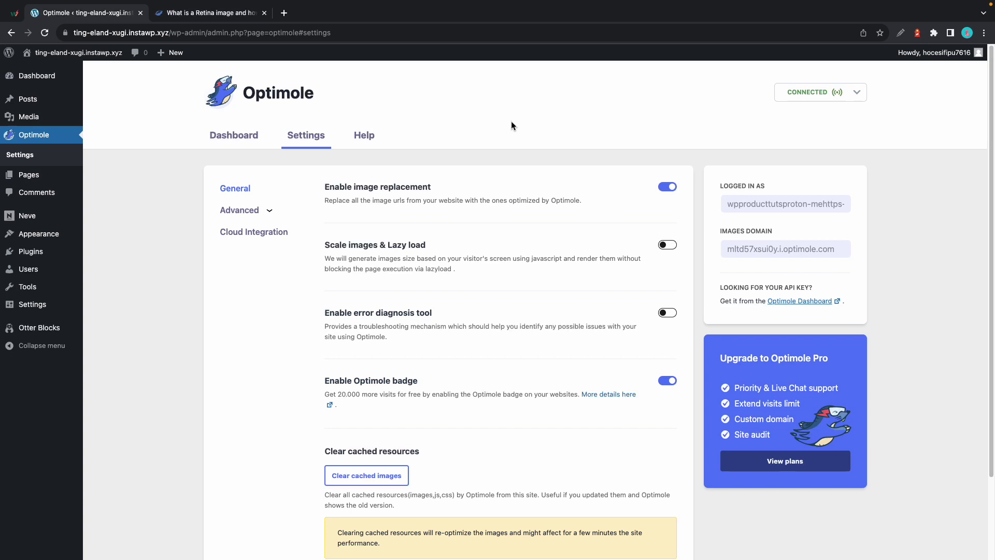
pyautogui.click(669, 245)
pyautogui.click(269, 214)
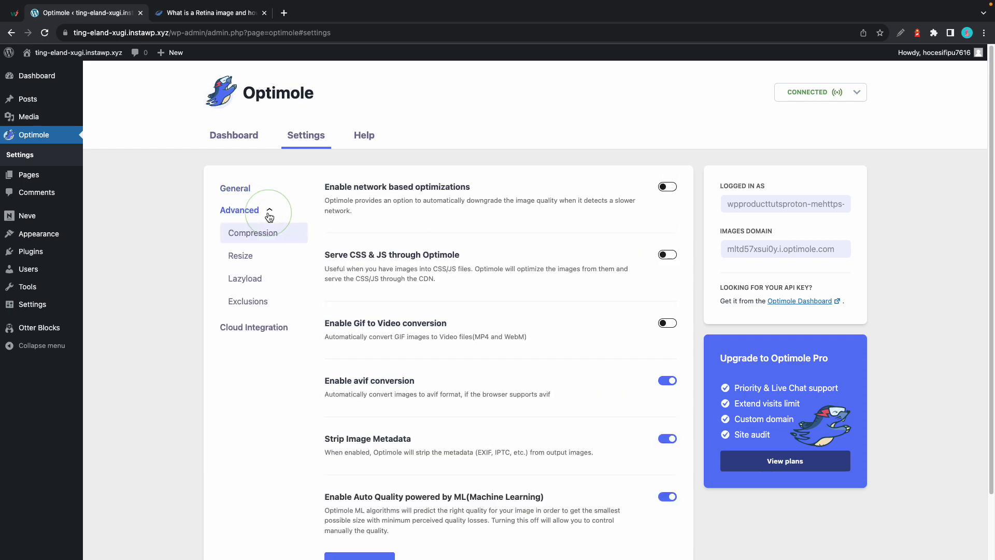
pyautogui.click(255, 278)
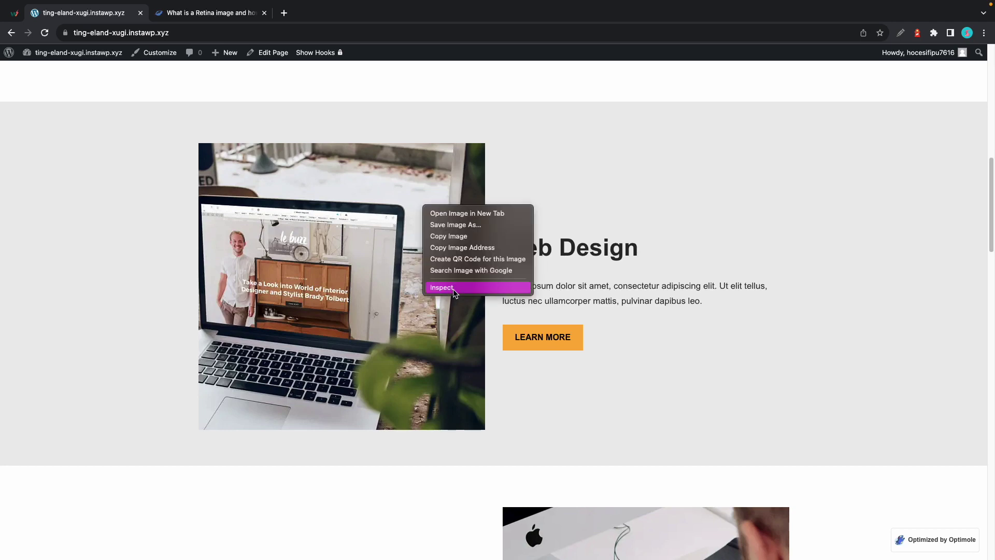
pyautogui.click(453, 288)
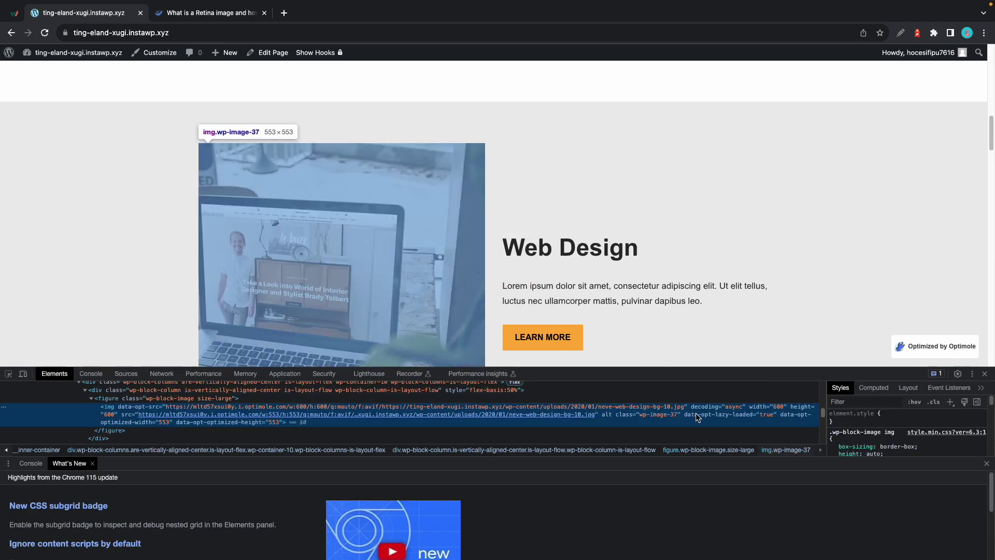
# Check the image's data-opt-lazy-loaded="true" attribute in the DevTools Elements panel.
pyautogui.doubleClick(716, 416)
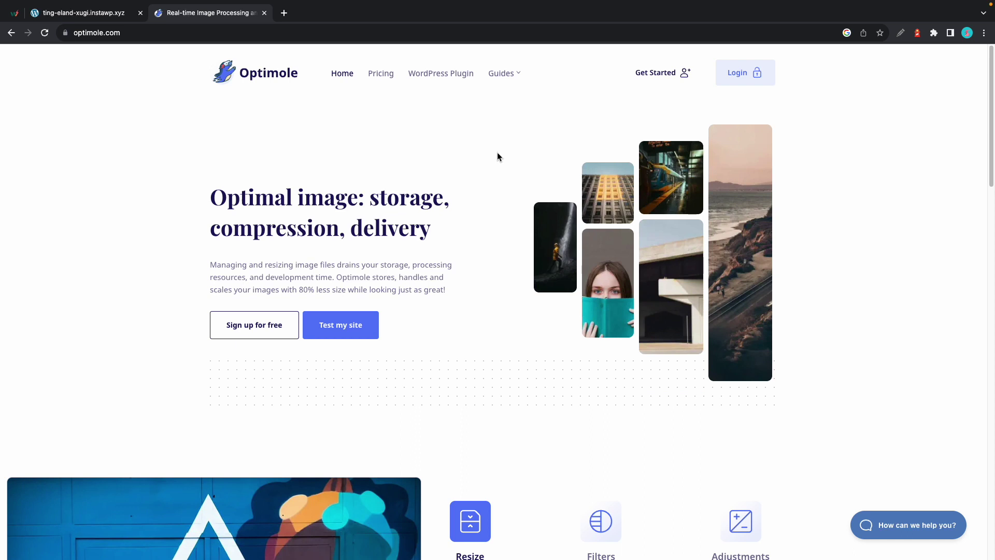
pyautogui.click(374, 328)
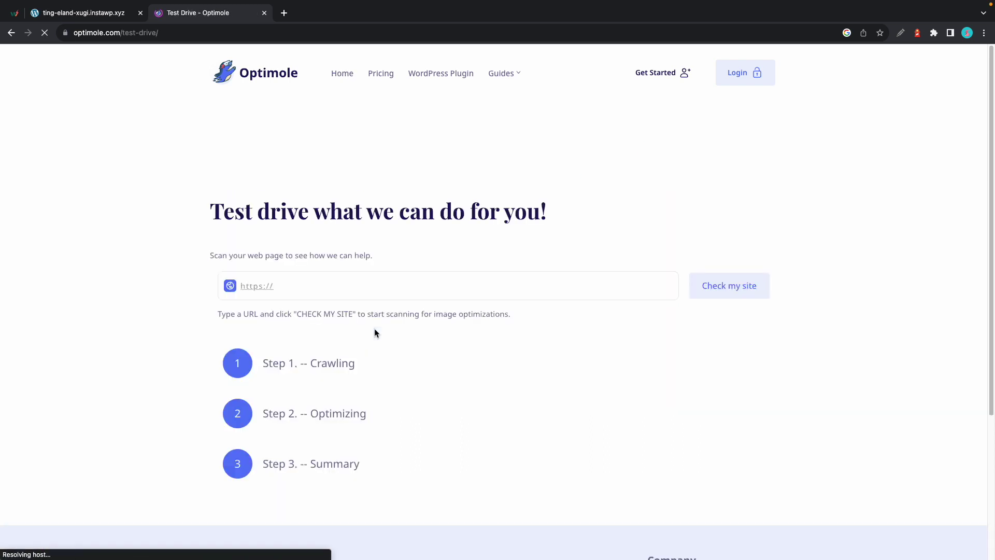
pyautogui.click(352, 287)
pyautogui.write('https:')
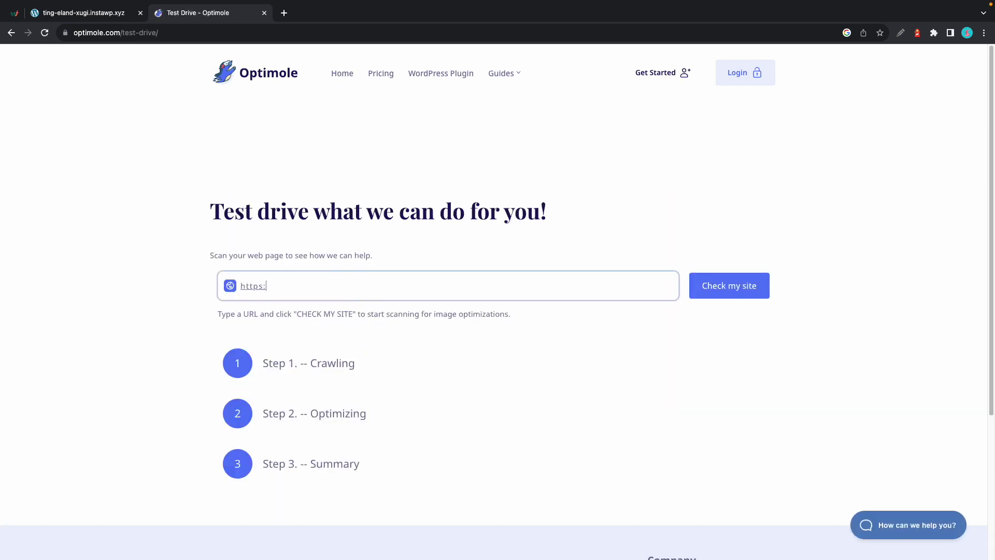
pyautogui.write('//raft.instawp.xyz')
pyautogui.click(702, 295)
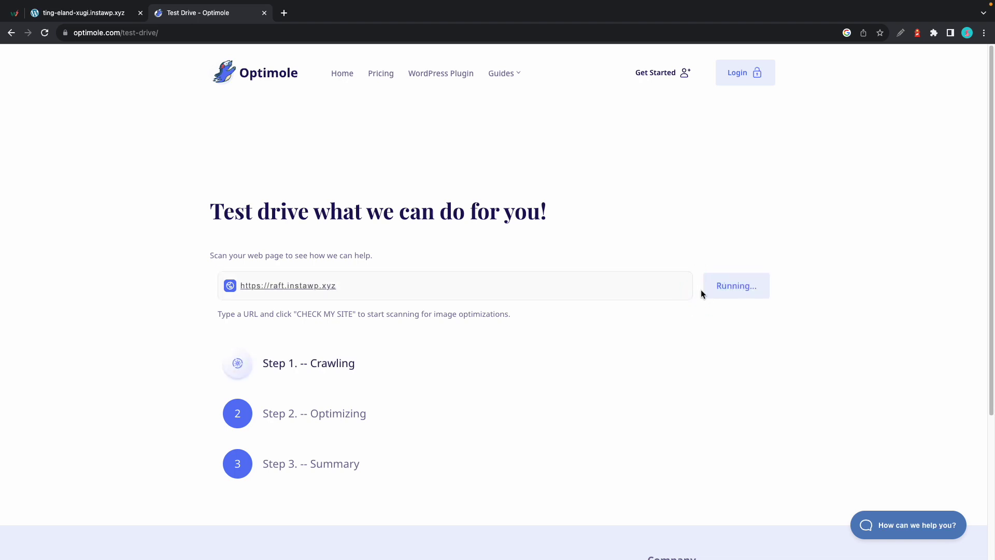
pyautogui.scroll(-6, 595, 245)
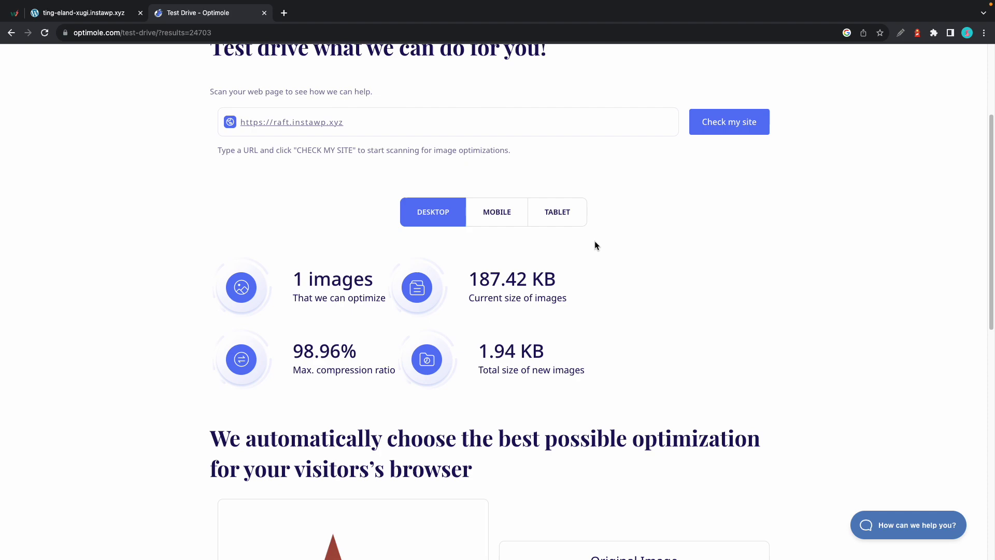
pyautogui.scroll(-8, 594, 241)
pyautogui.scroll(4, 595, 241)
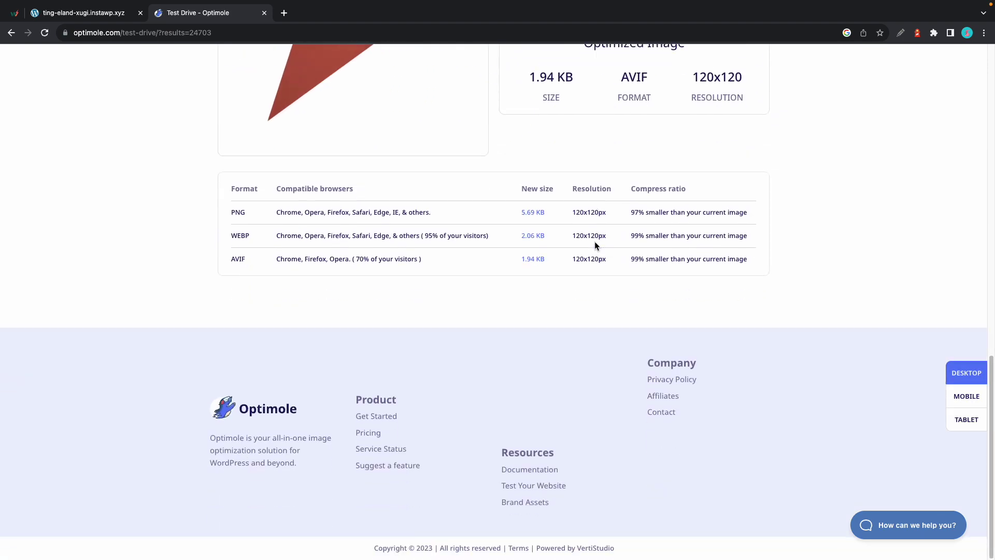
pyautogui.scroll(10, 595, 241)
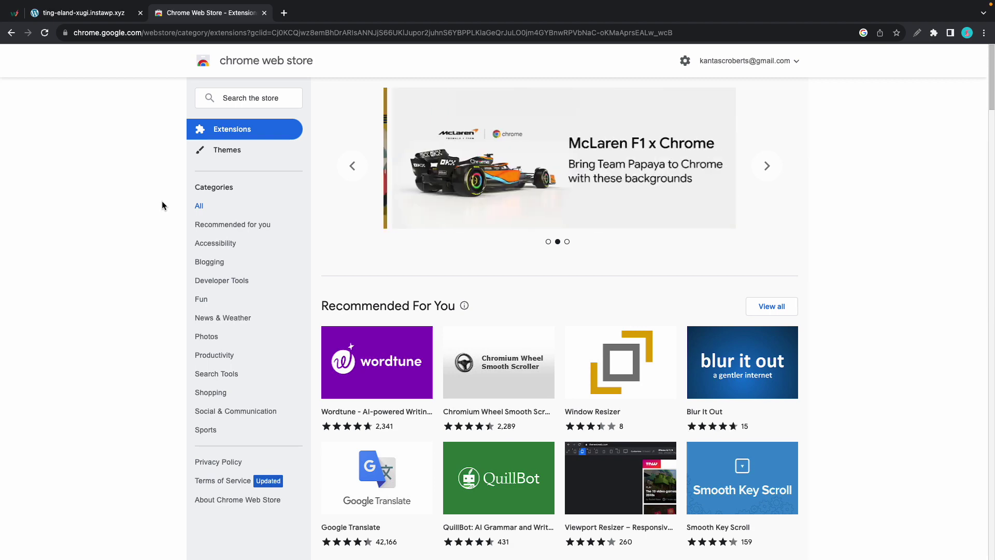
# Search the Web Store for 'light house', install the Lighthouse extension, and close the store tab.
pyautogui.click(249, 98)
pyautogui.write('light house')
pyautogui.press('Return')
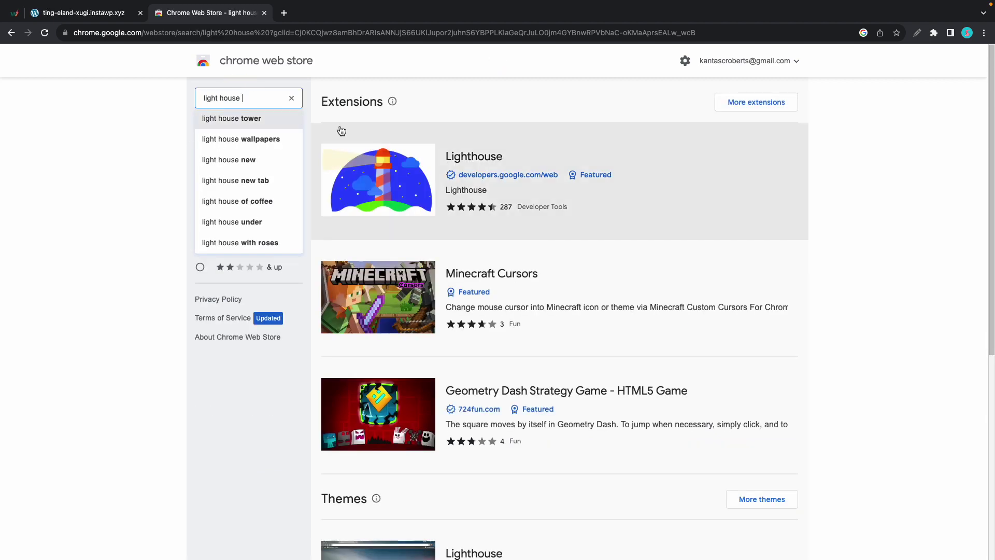
pyautogui.click(341, 130)
pyautogui.click(697, 135)
pyautogui.click(595, 291)
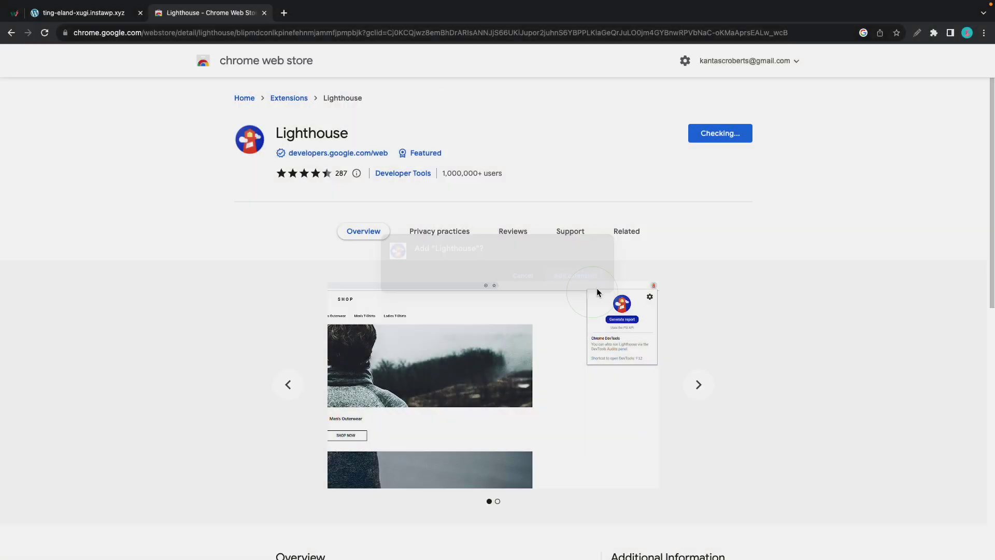
pyautogui.press('super+w')
# Generate a Lighthouse report for the ting-eland site and note the free plan's 5,000-visit allowance.
pyautogui.click(901, 33)
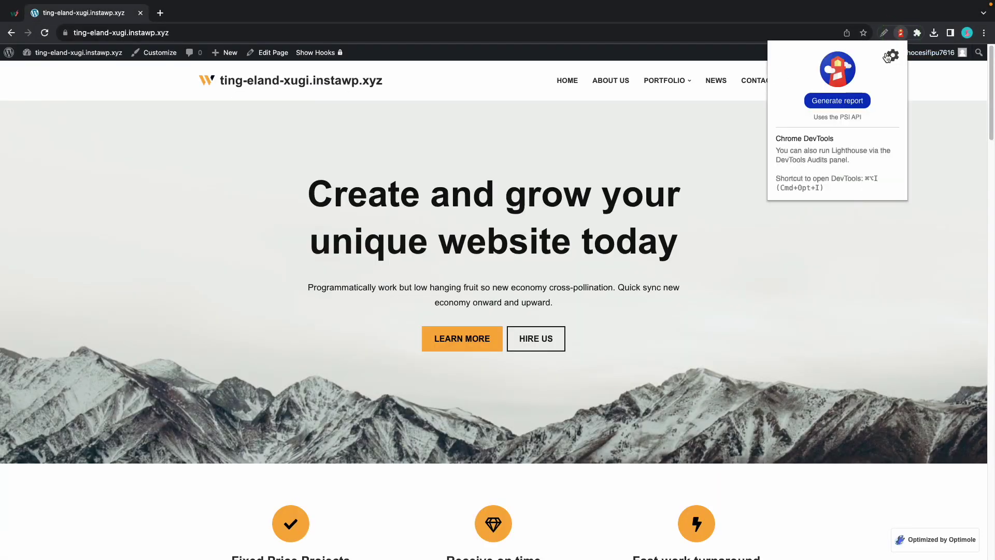
pyautogui.click(848, 100)
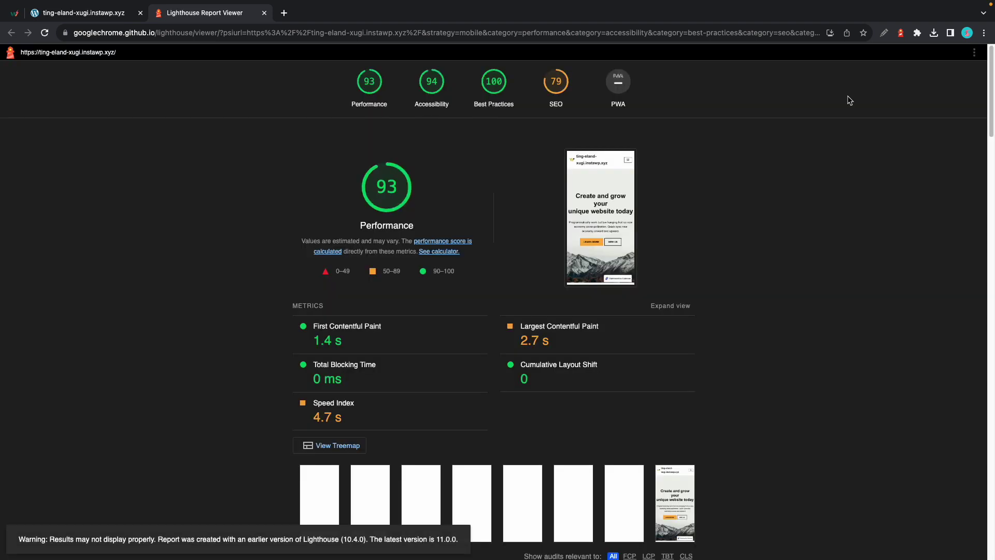
pyautogui.scroll(-7, 791, 230)
pyautogui.scroll(-15, 791, 229)
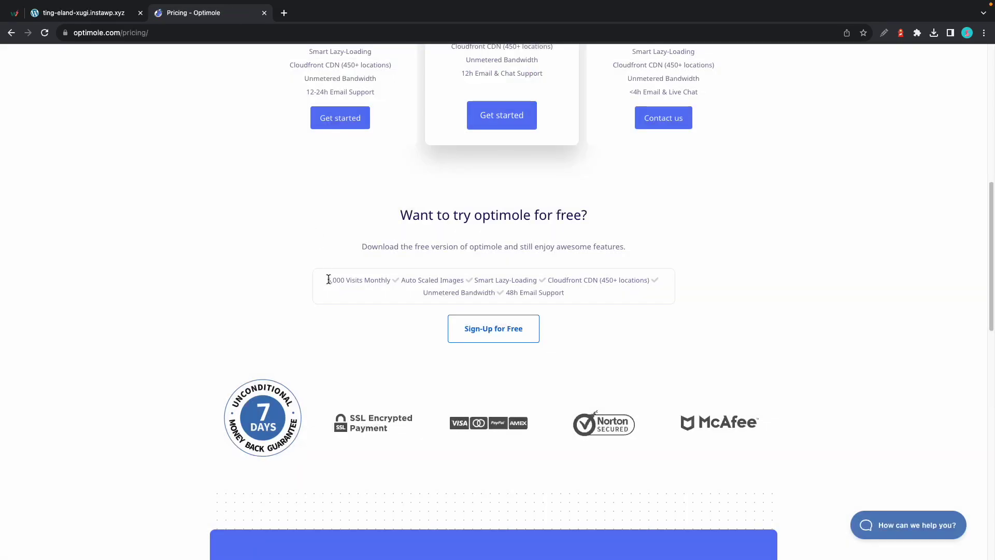
pyautogui.moveTo(328, 280); pyautogui.dragTo(361, 276)
# Back in the Optimole settings, enable the Optimole badge.
pyautogui.hotkey('ctrl', 'shift', 'Tab')
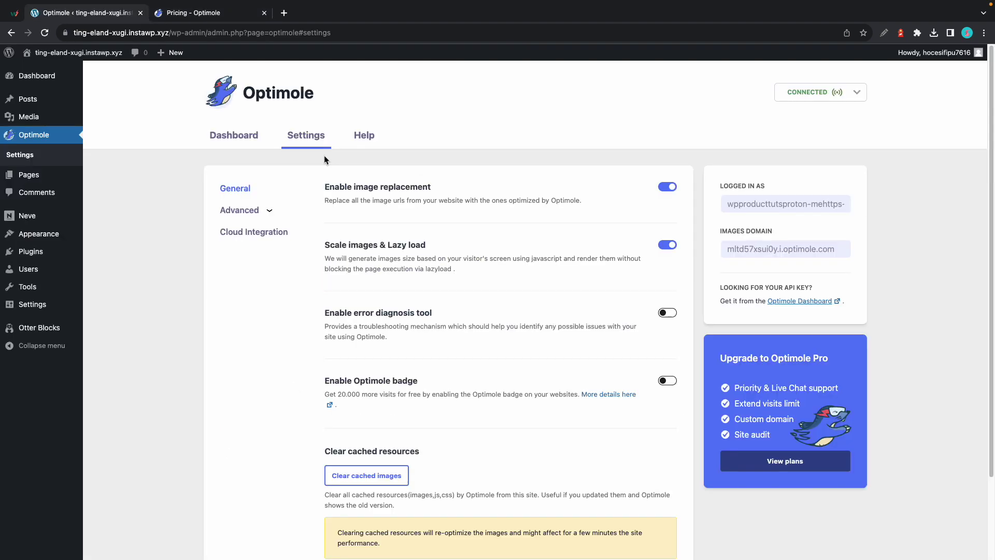
pyautogui.click(667, 381)
pyautogui.scroll(-1, 462, 372)
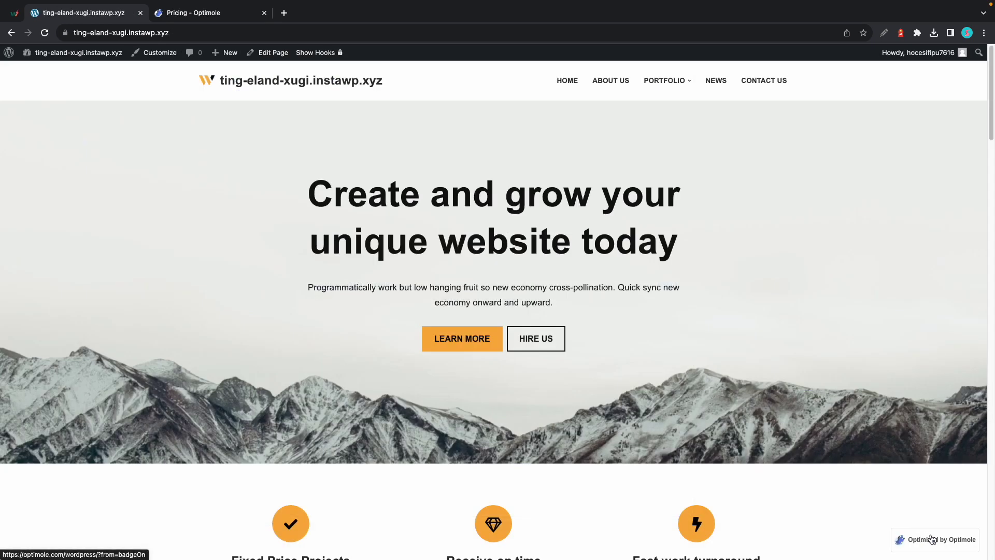
pyautogui.click(932, 540)
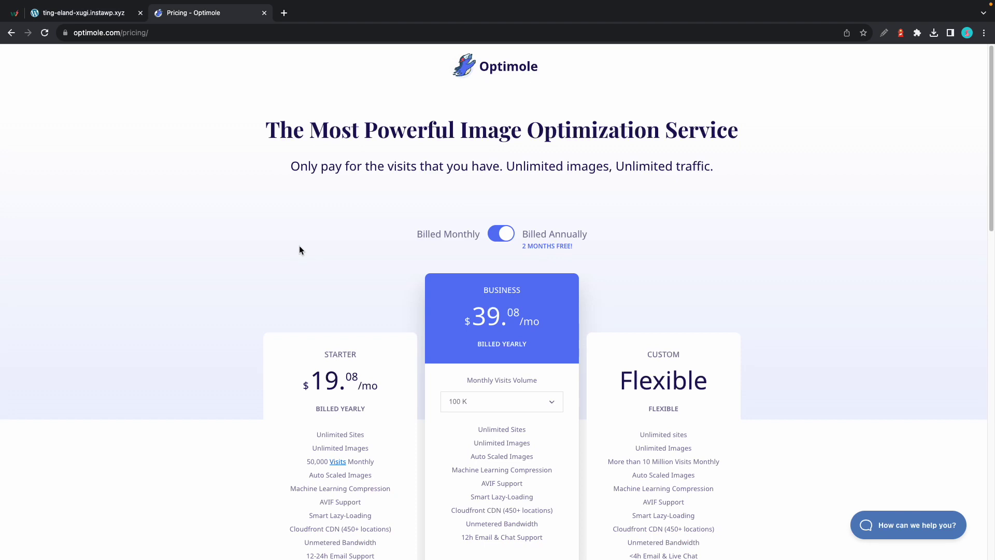